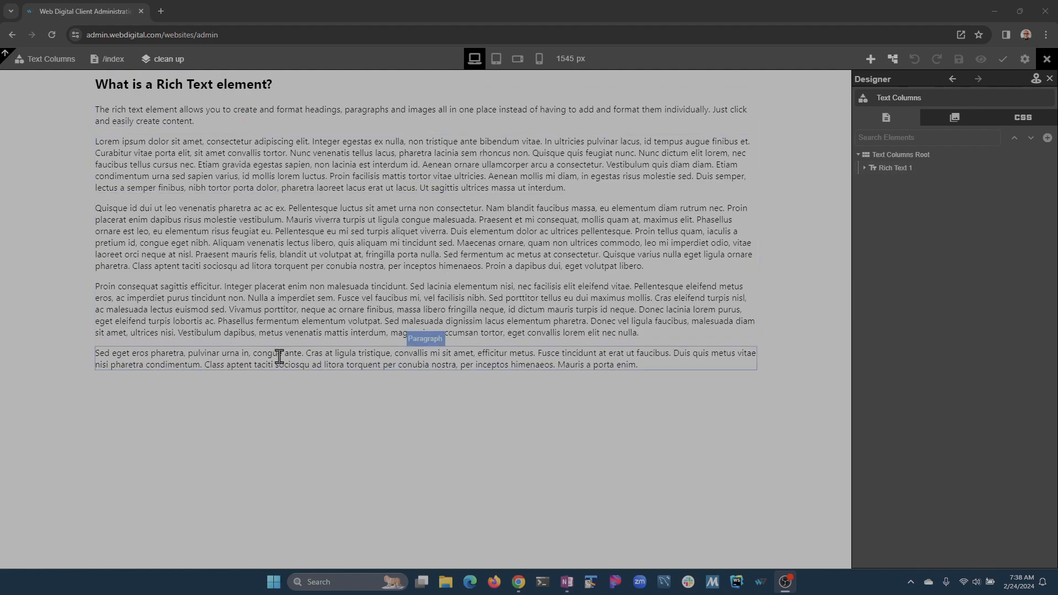
Set the rich text element's column width to 200 px in its additional typography options.
left_click(537, 101)
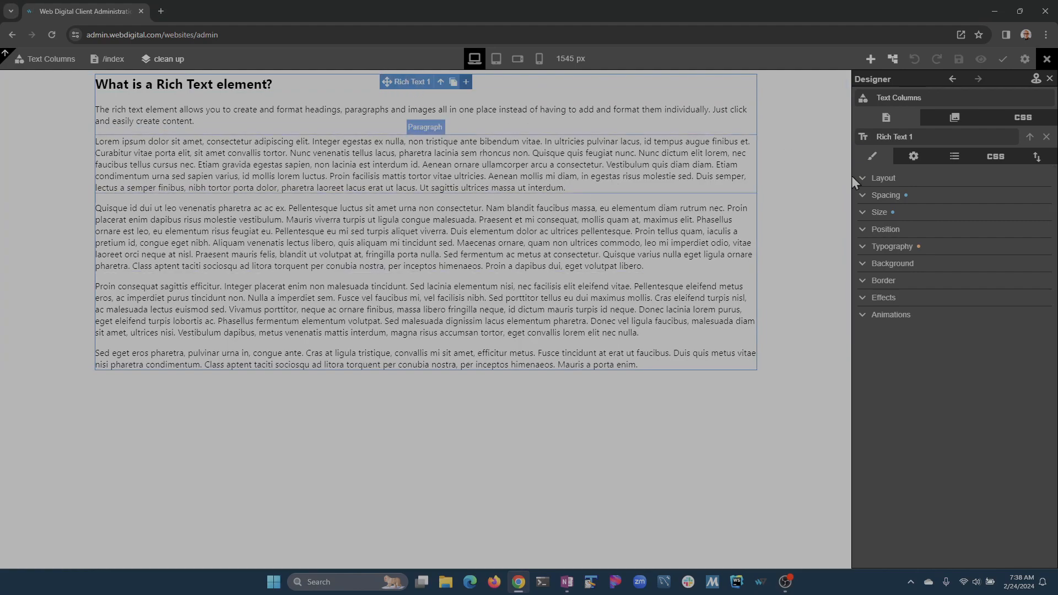
left_click(865, 251)
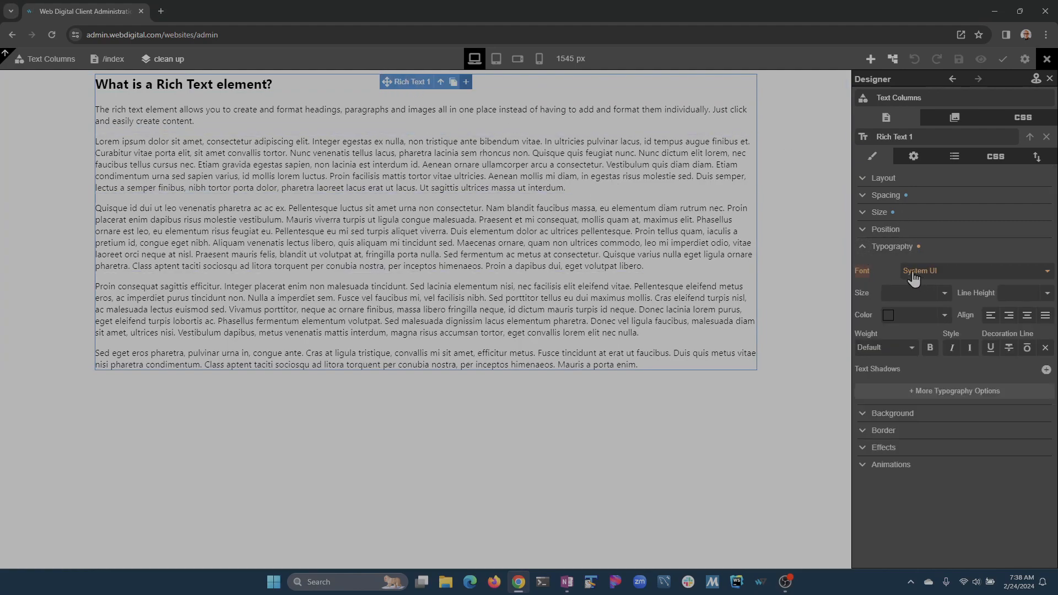
left_click(958, 392)
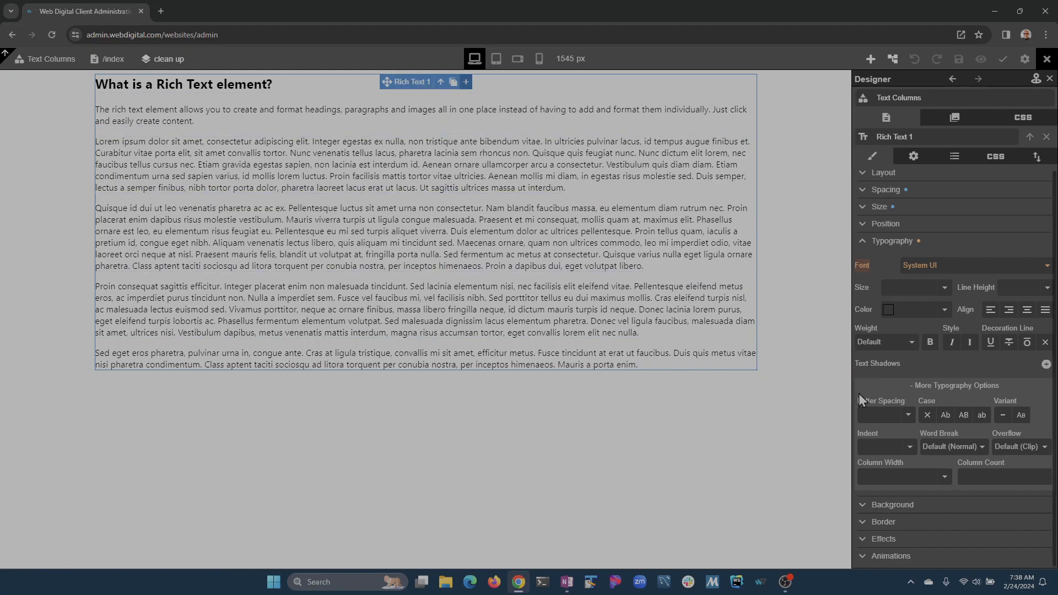
left_click_drag(867, 476, 982, 488)
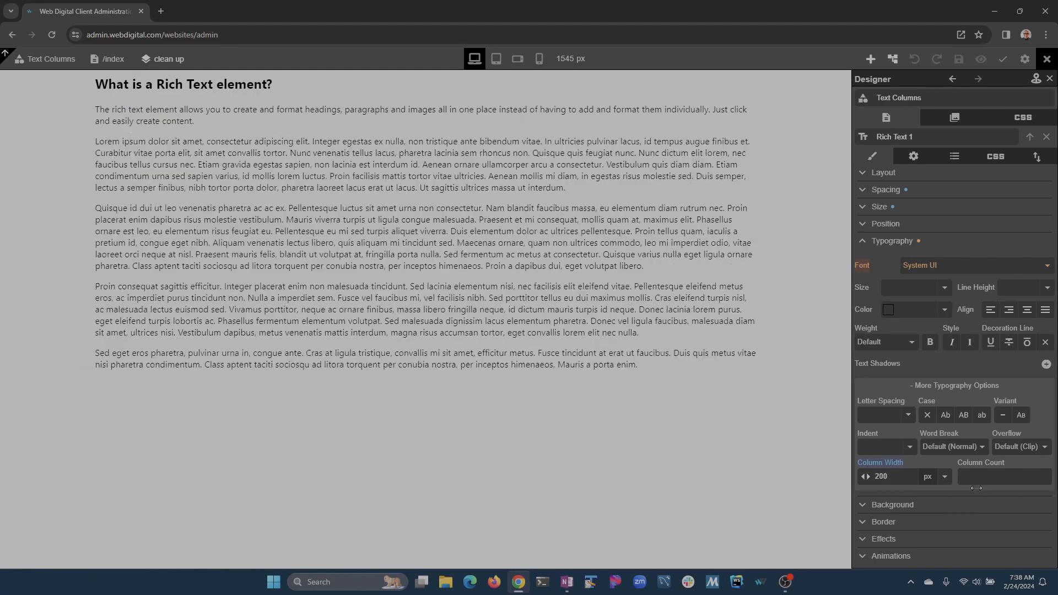
left_click_drag(976, 488, 977, 488)
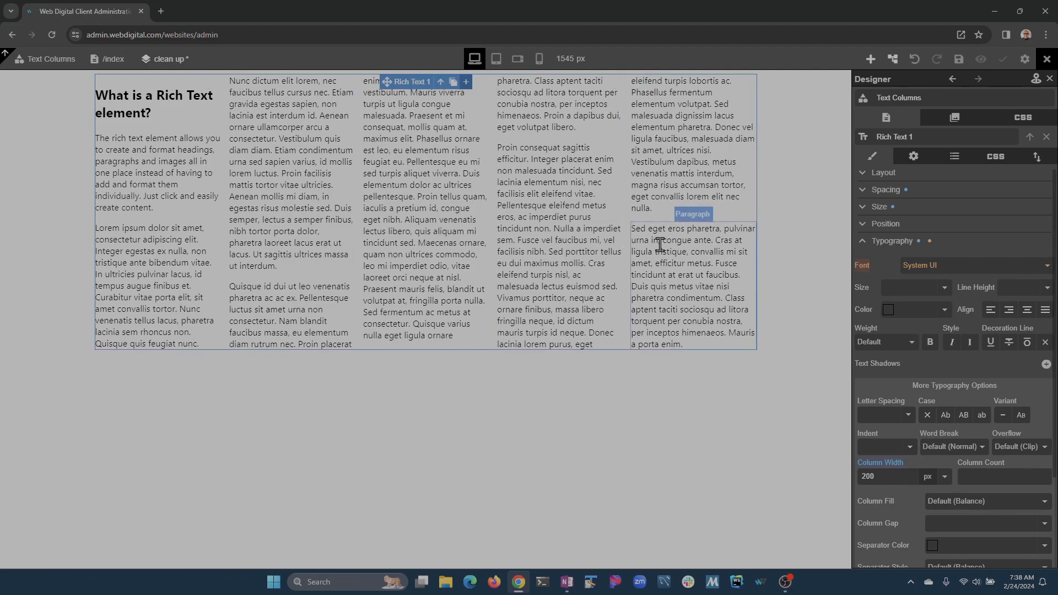
Preview the columns at the tablet, mobile landscape and mobile portrait sizes, then return to the desktop size.
left_click(496, 58)
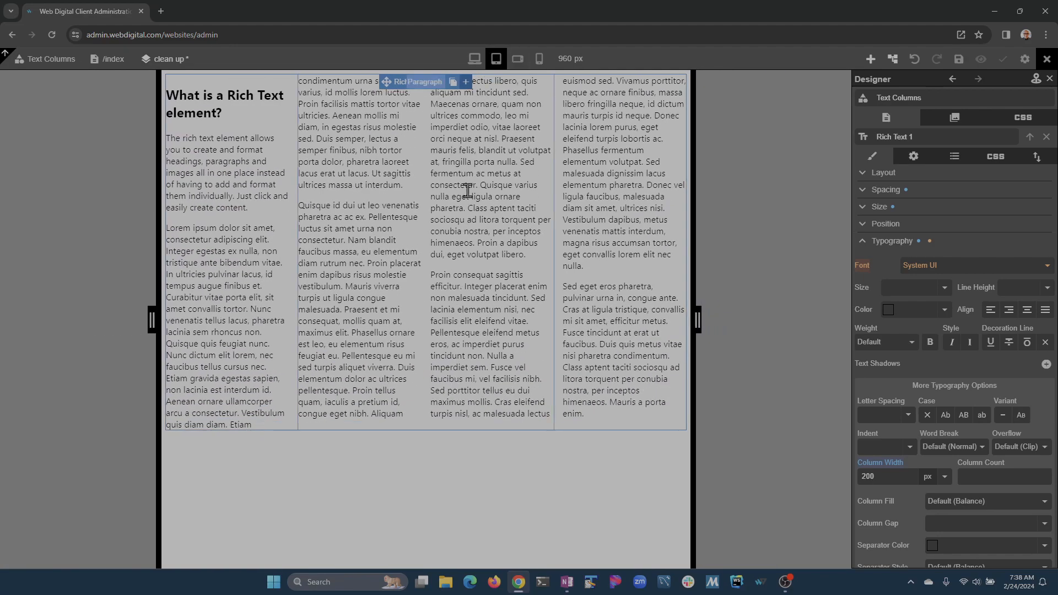
left_click(517, 59)
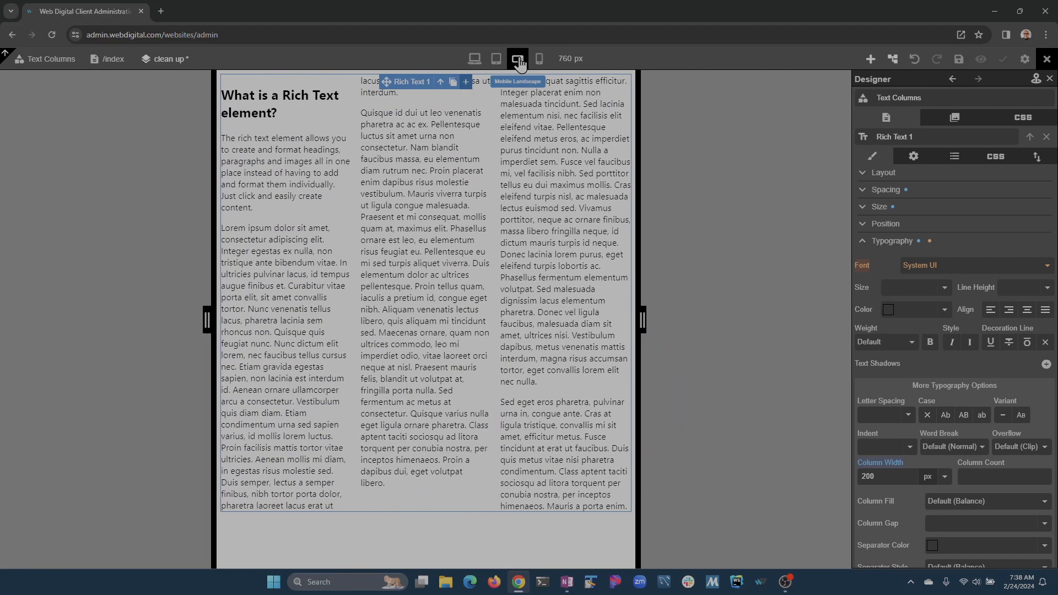
left_click(539, 58)
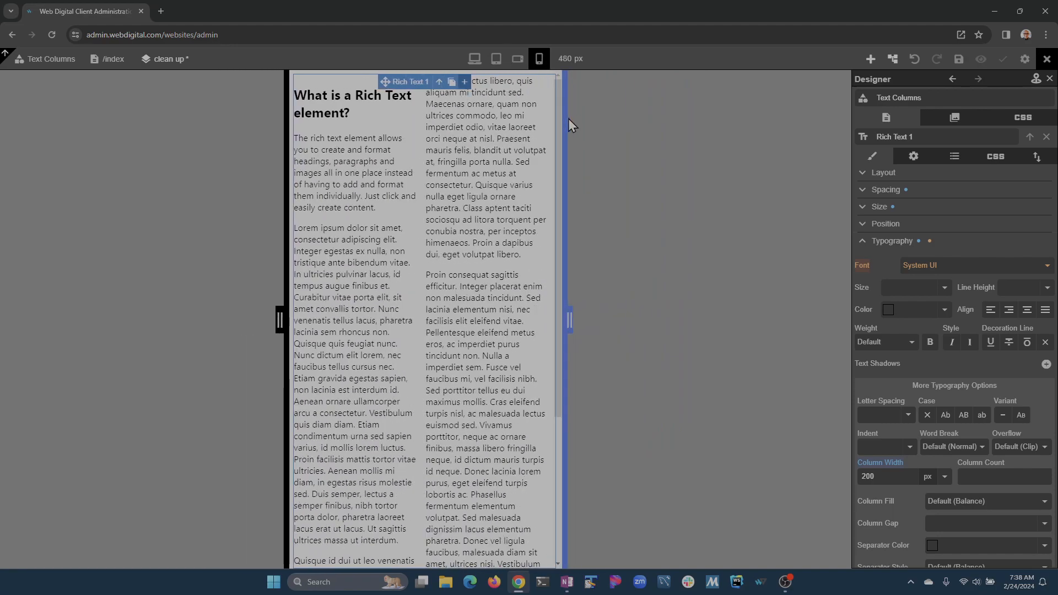
left_click(474, 59)
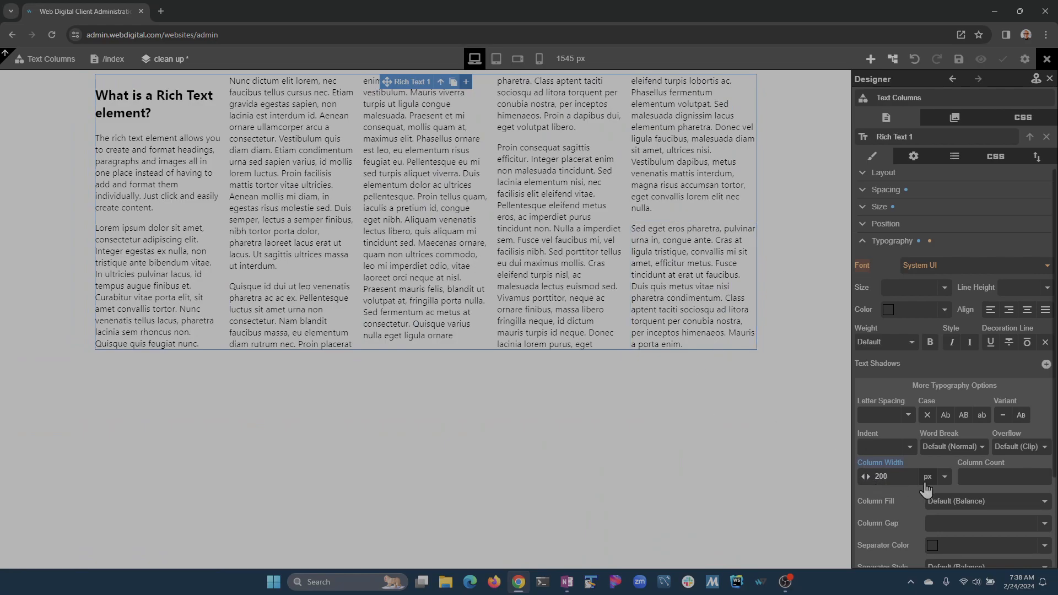
Clear the rich text element's column width and set its column count to 3.
left_click(945, 476)
left_click(872, 494)
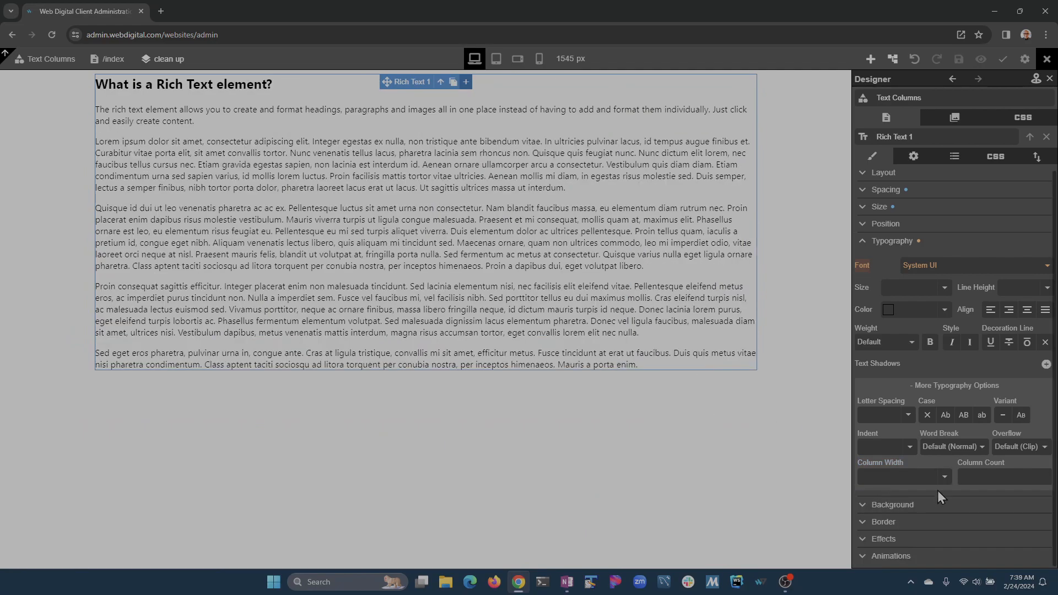
left_click(1002, 485)
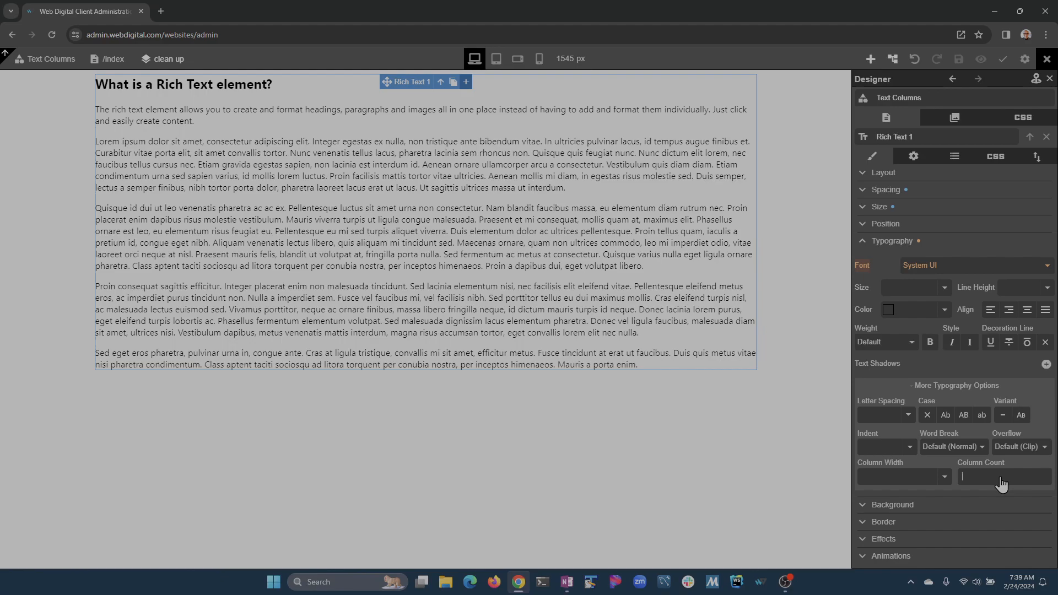
type("3")
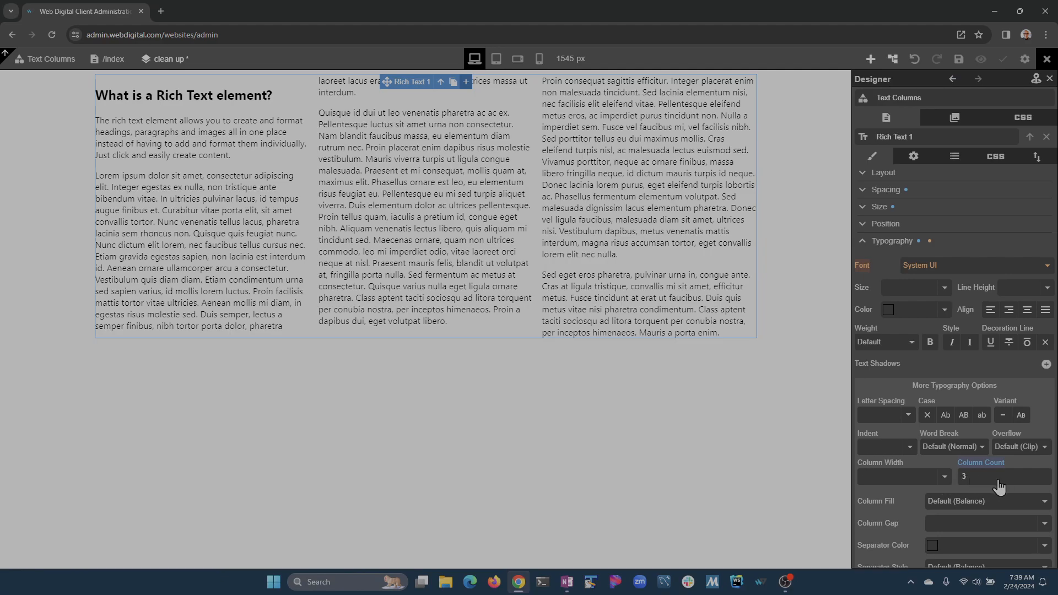
Give the text columns a black, dotted separator with a width of 11 px.
scroll(1001, 481, "down", 1)
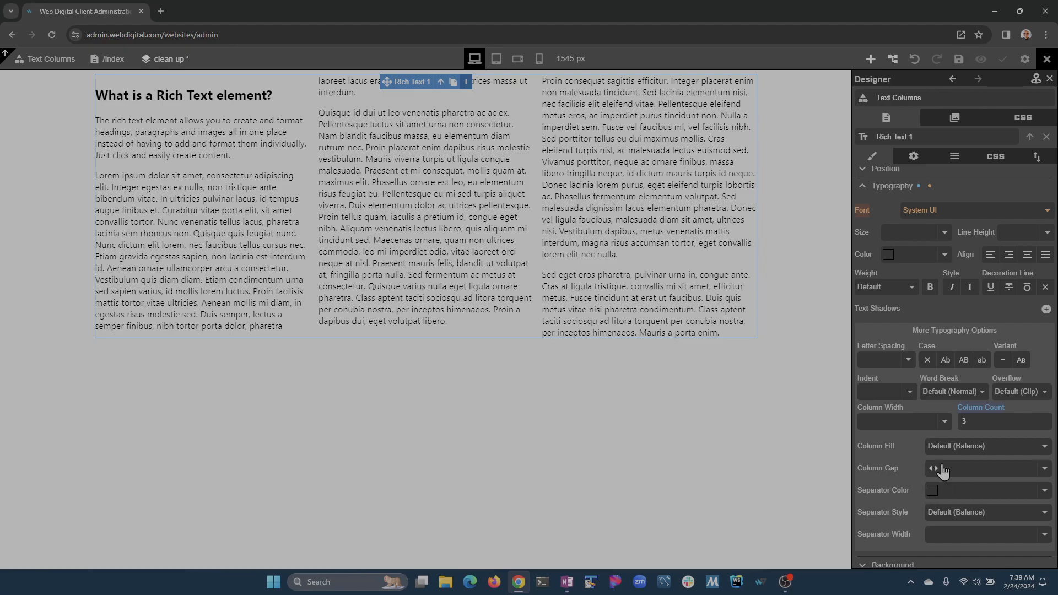
left_click(1043, 491)
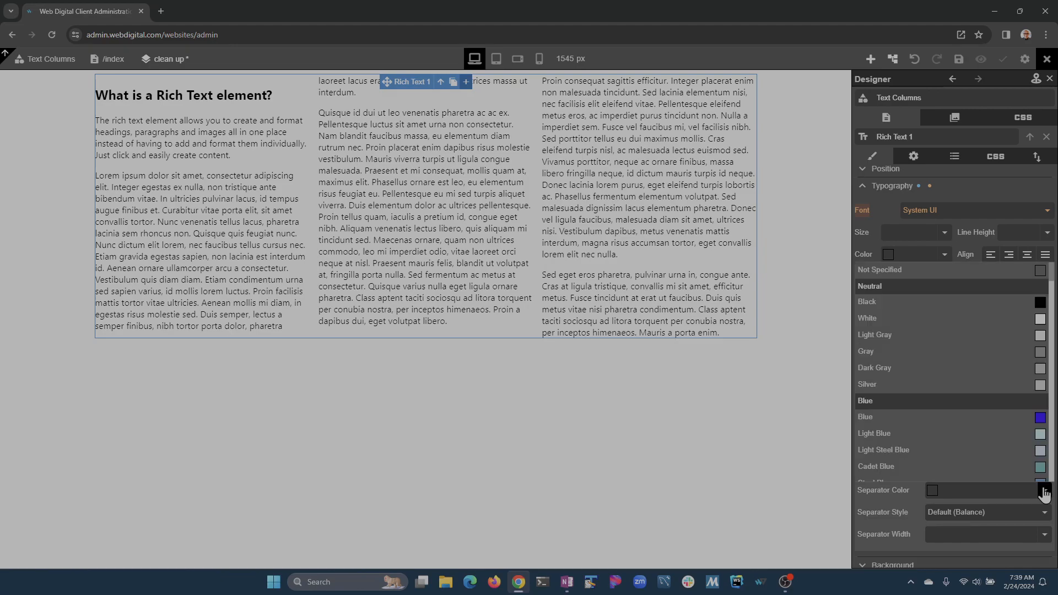
left_click(929, 308)
left_click(1009, 519)
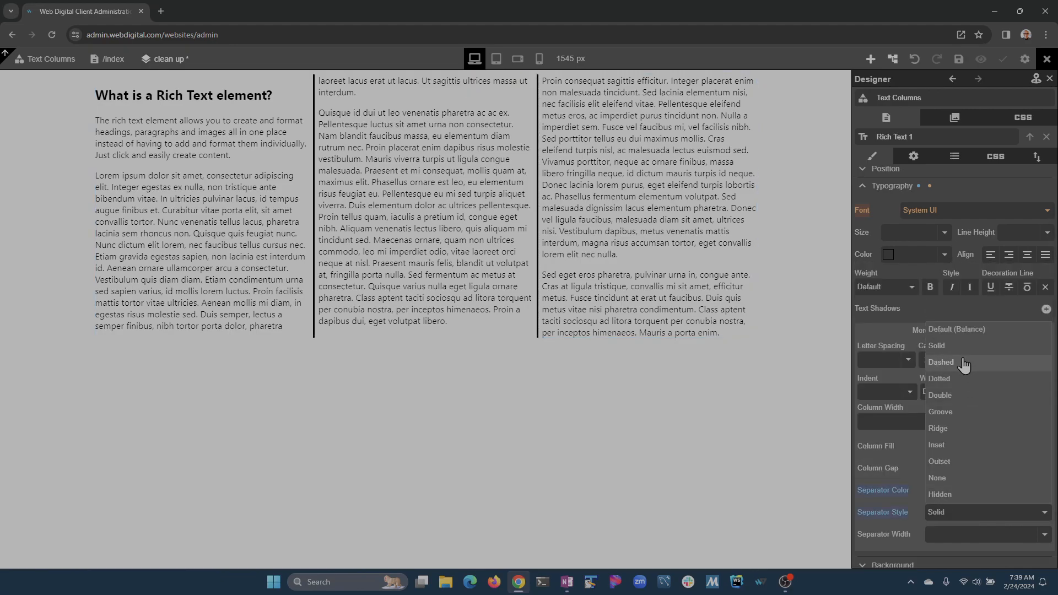
left_click(962, 381)
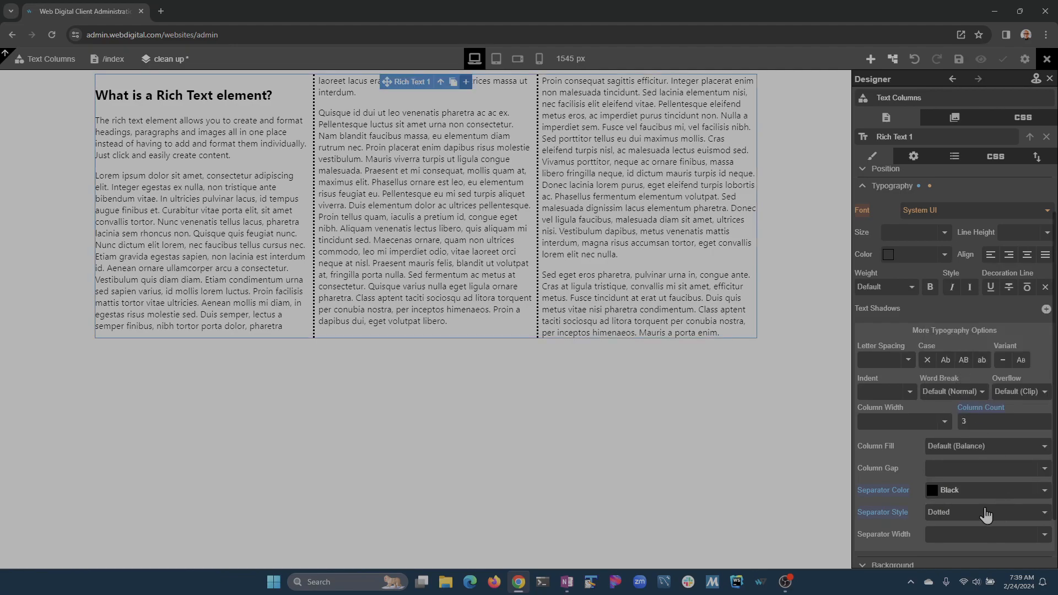
left_click_drag(934, 538, 941, 544)
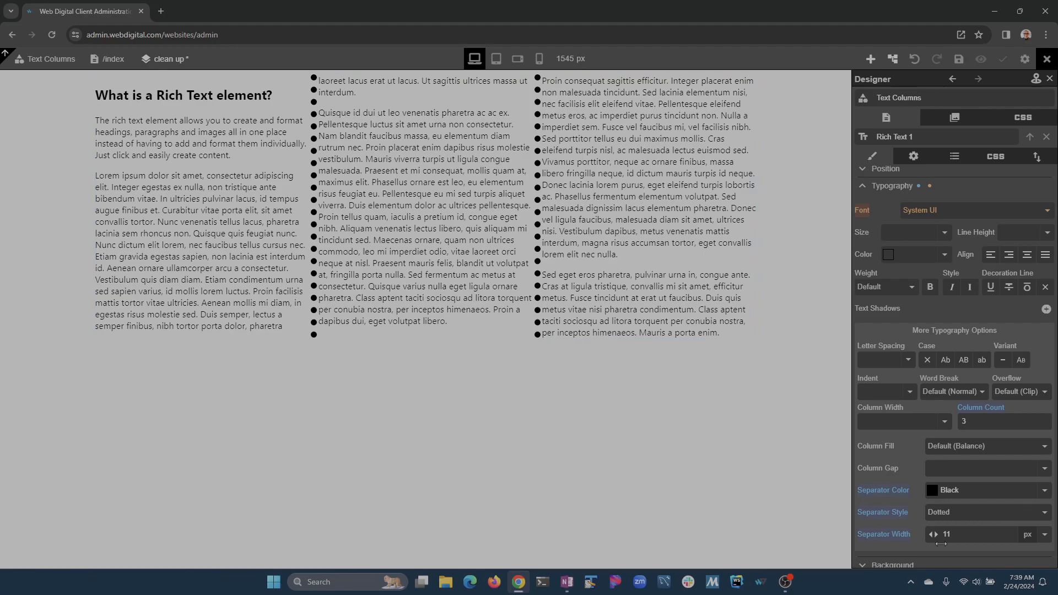
Set the column gap to 81 px and save the changes.
left_click_drag(934, 475, 979, 476)
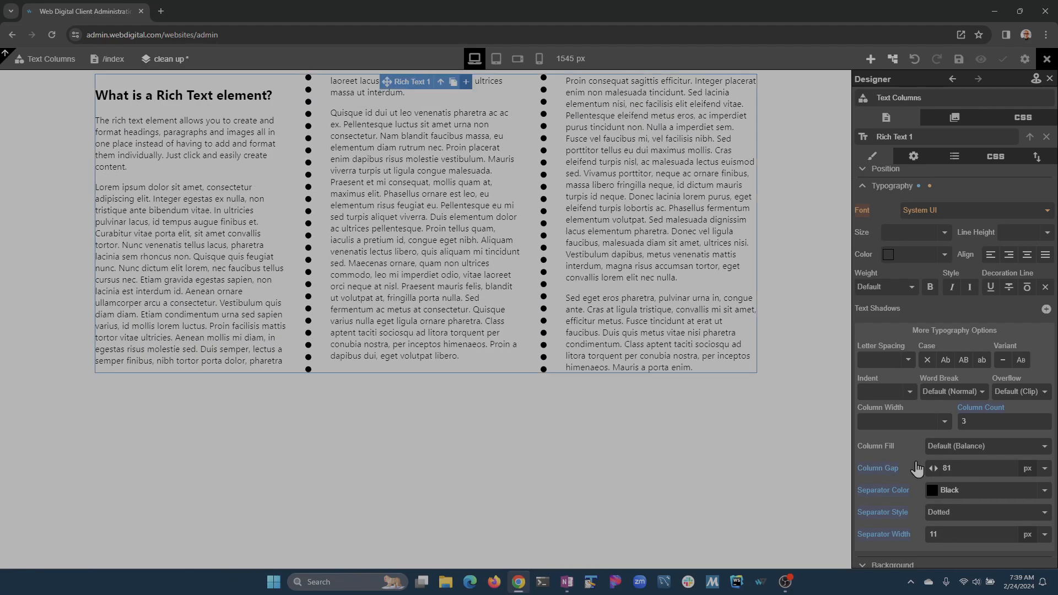
left_click(974, 63)
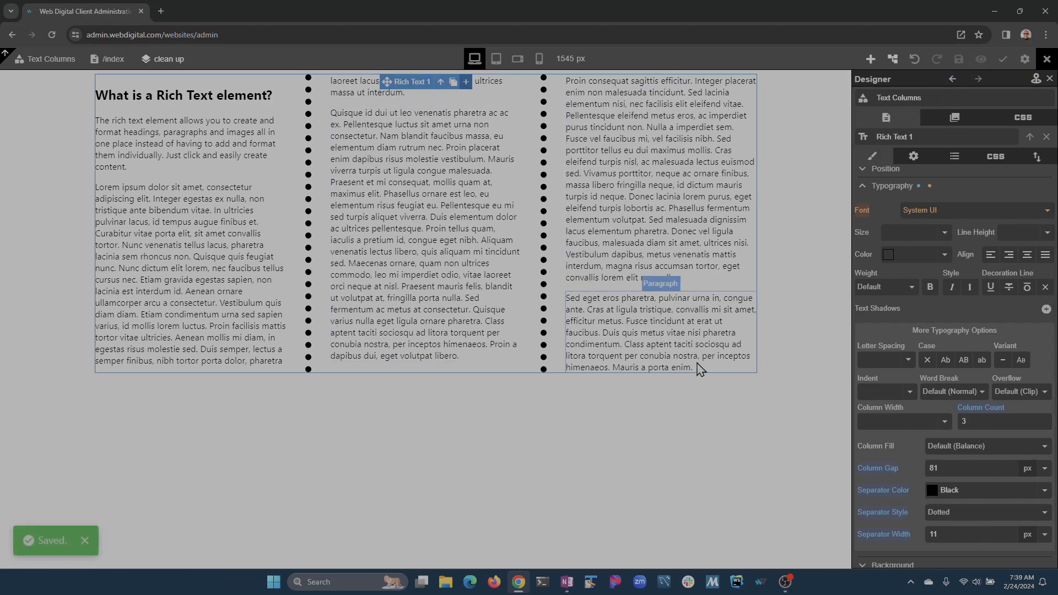
Set the rich text element's column fill to Auto and its height to 627 px.
left_click(969, 449)
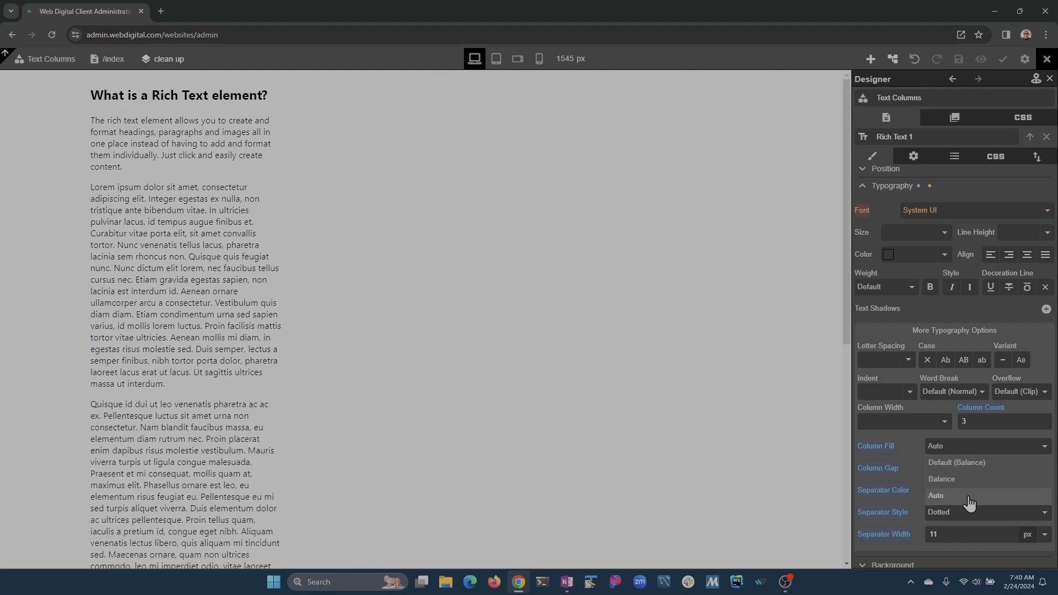
left_click(969, 499)
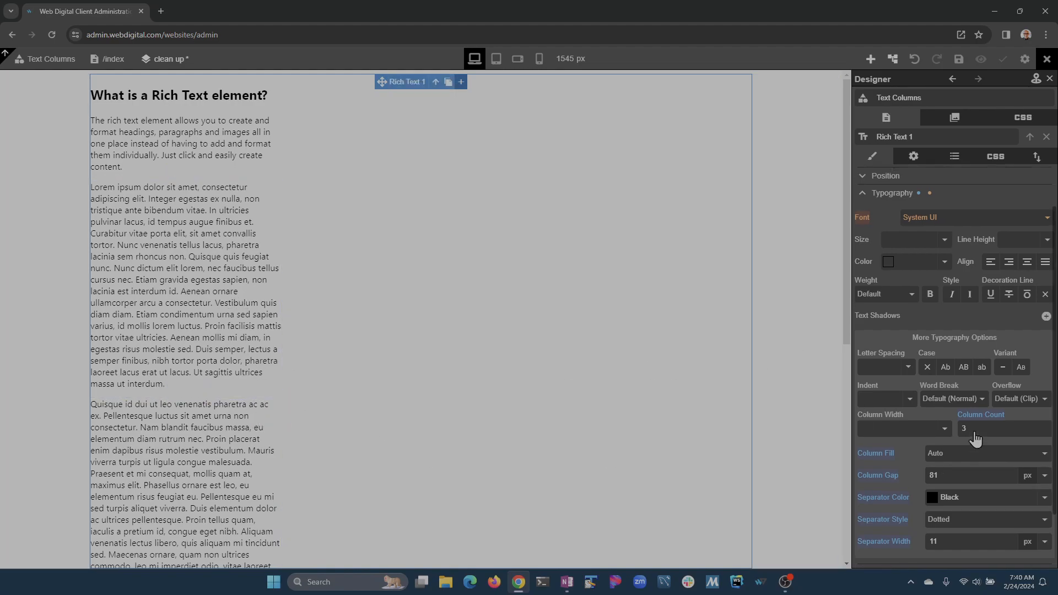
scroll(975, 438, "up", 1)
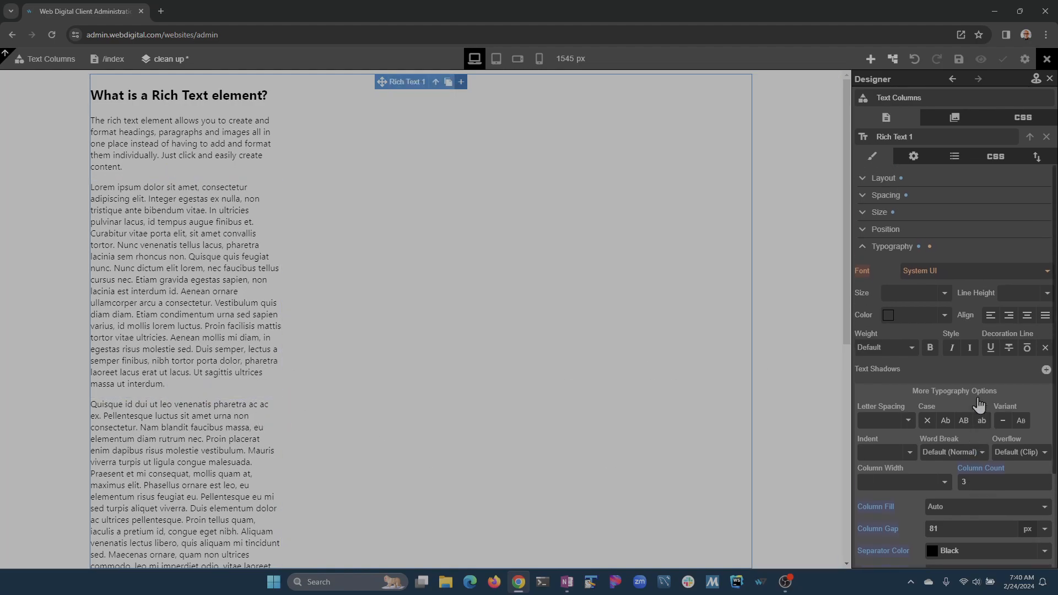
left_click(863, 213)
left_click_drag(997, 232, 991, 68)
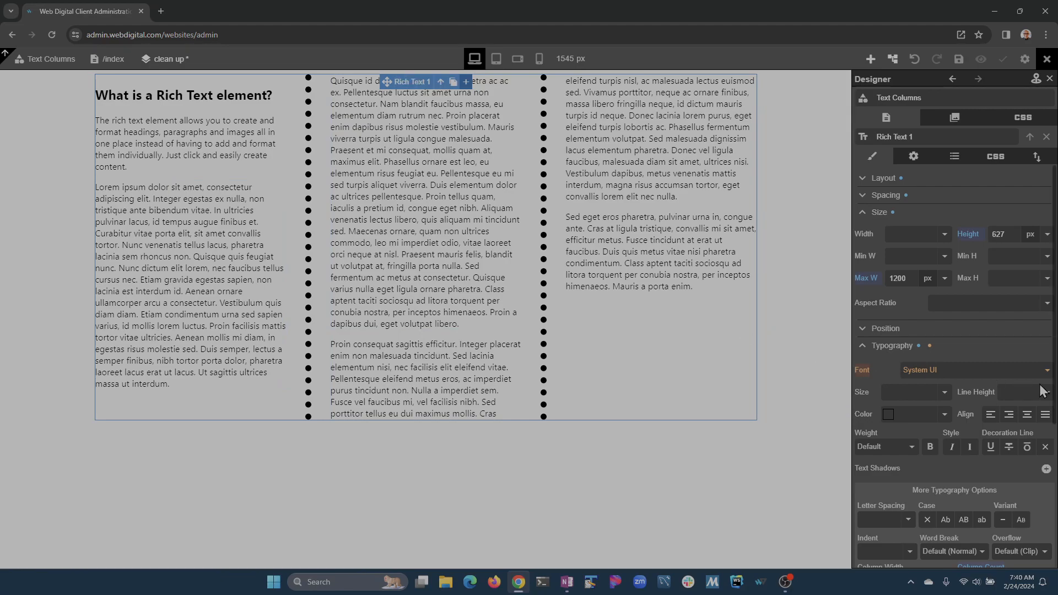
Set the rich text element's column fill to Balance.
scroll(960, 384, "down", 2)
scroll(953, 397, "down", 2)
left_click(969, 397)
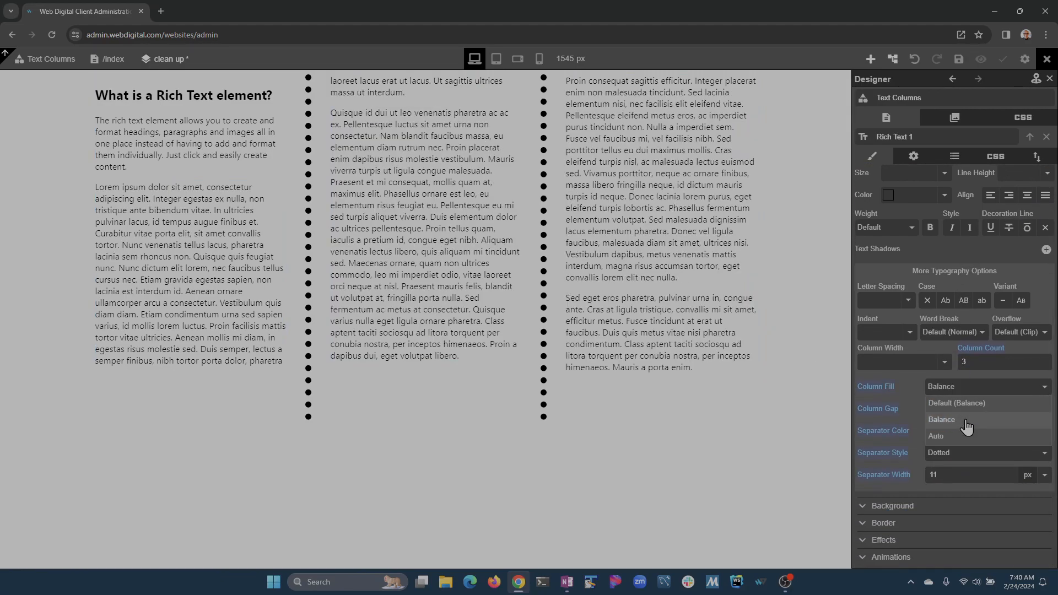
left_click(965, 428)
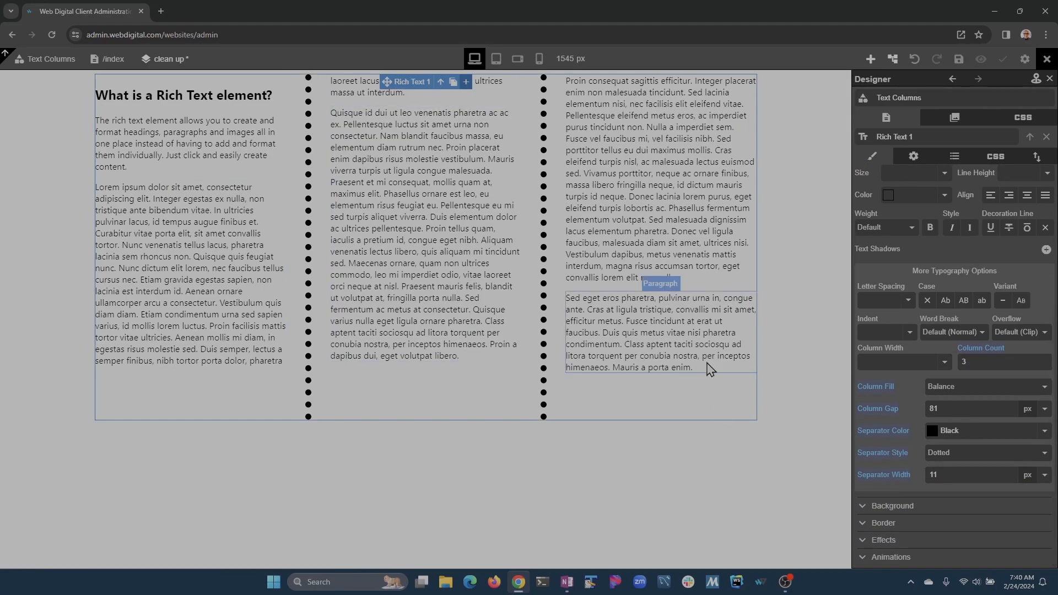
Switch the column fill to Auto and back to Balance to compare the two distributions.
left_click(989, 389)
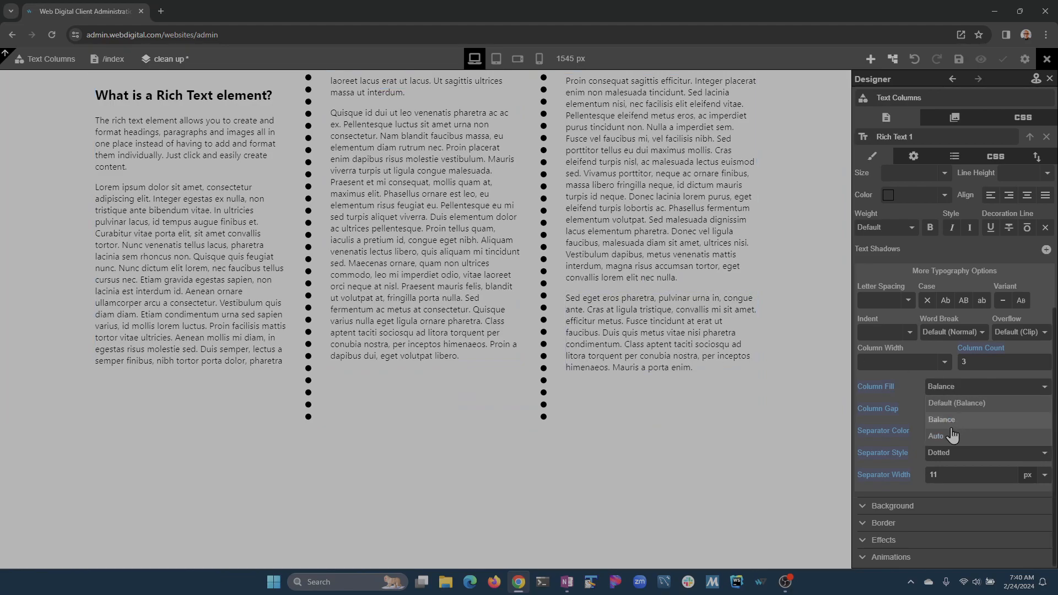
left_click(965, 408)
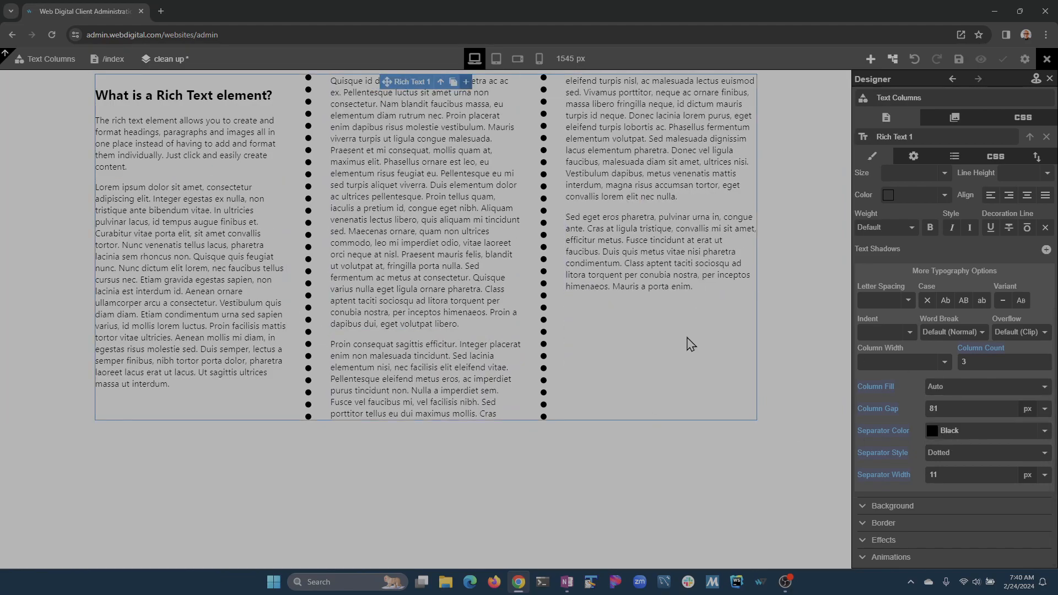
left_click(979, 390)
left_click(953, 397)
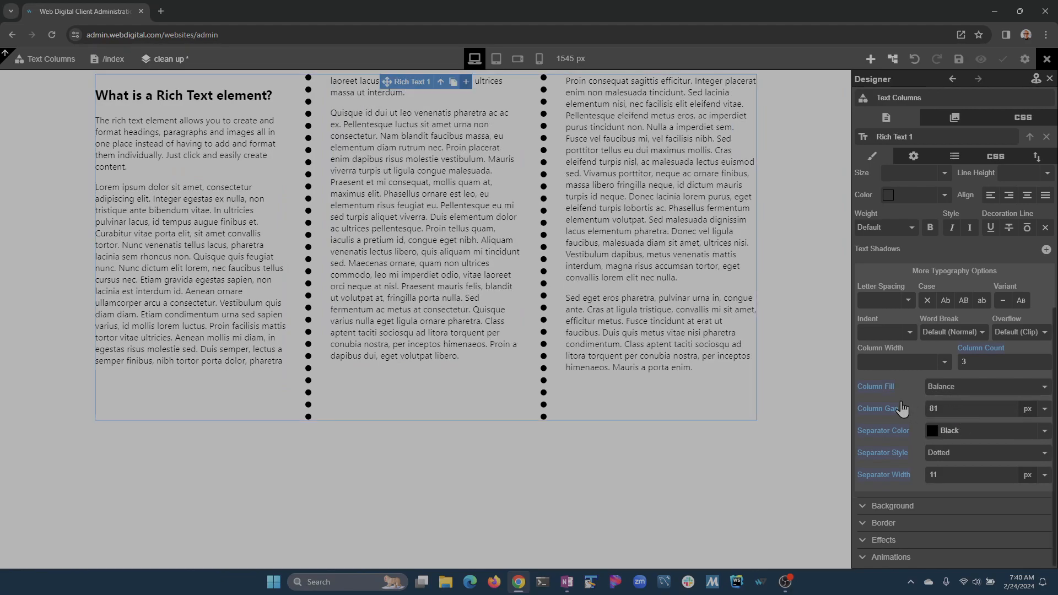
Try a column span of All on the last paragraph, then reset it to Default (None).
scroll(898, 441, "up", 2)
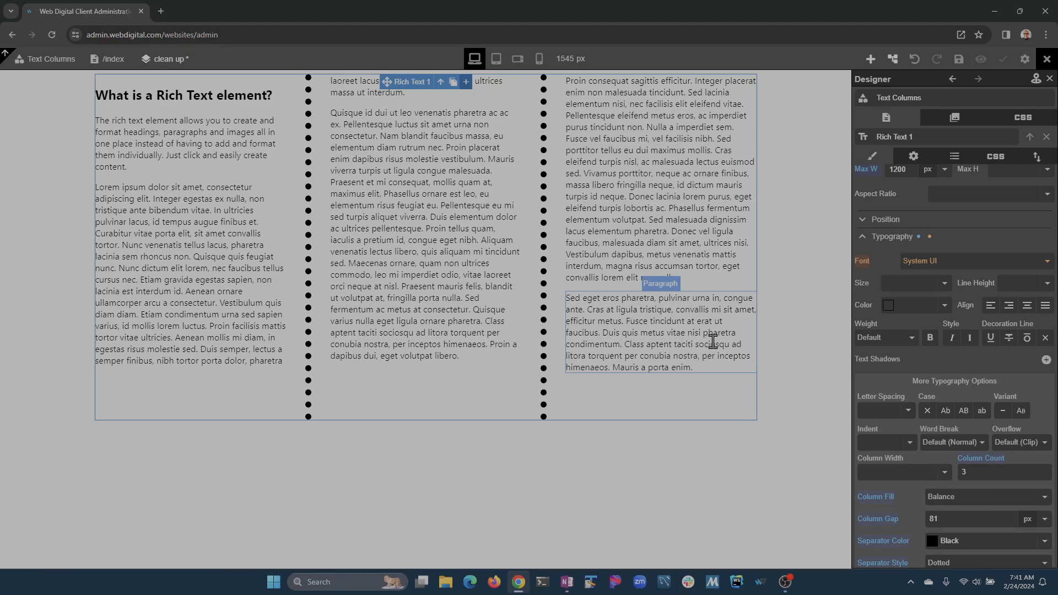
left_click(675, 346)
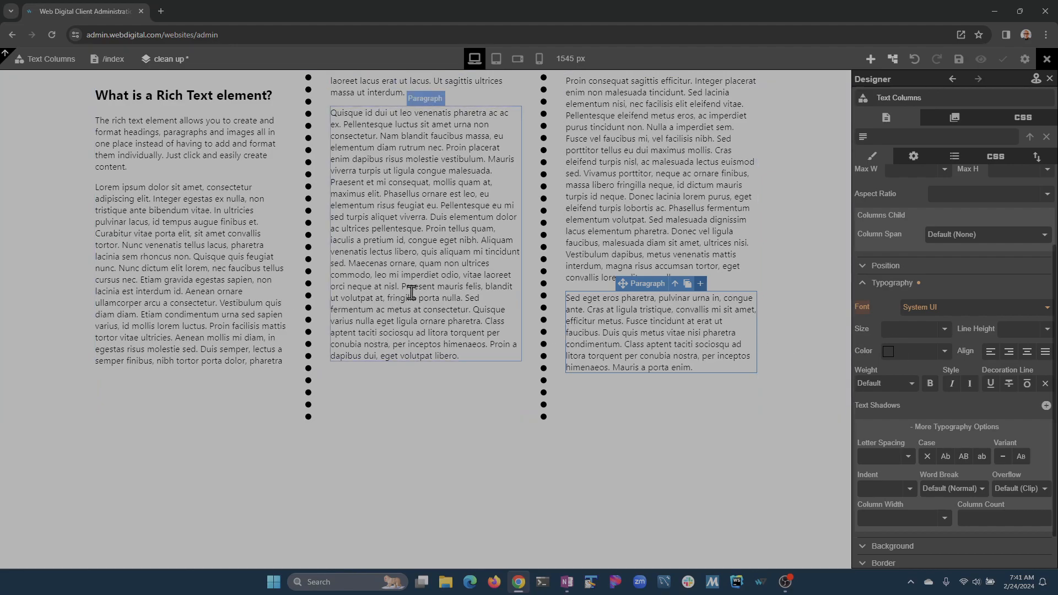
scroll(973, 341, "up", 2)
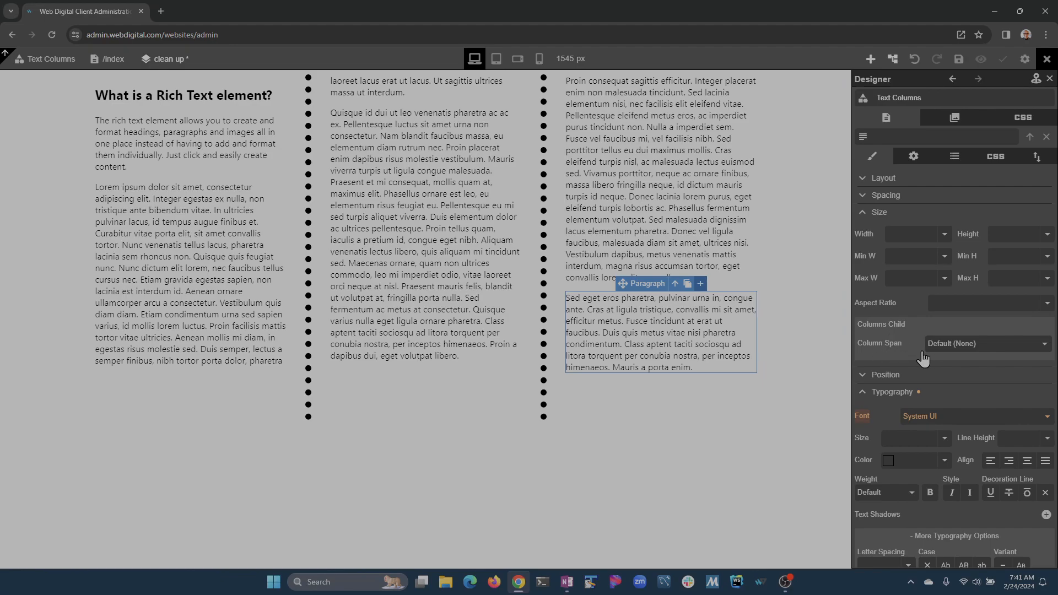
left_click(979, 349)
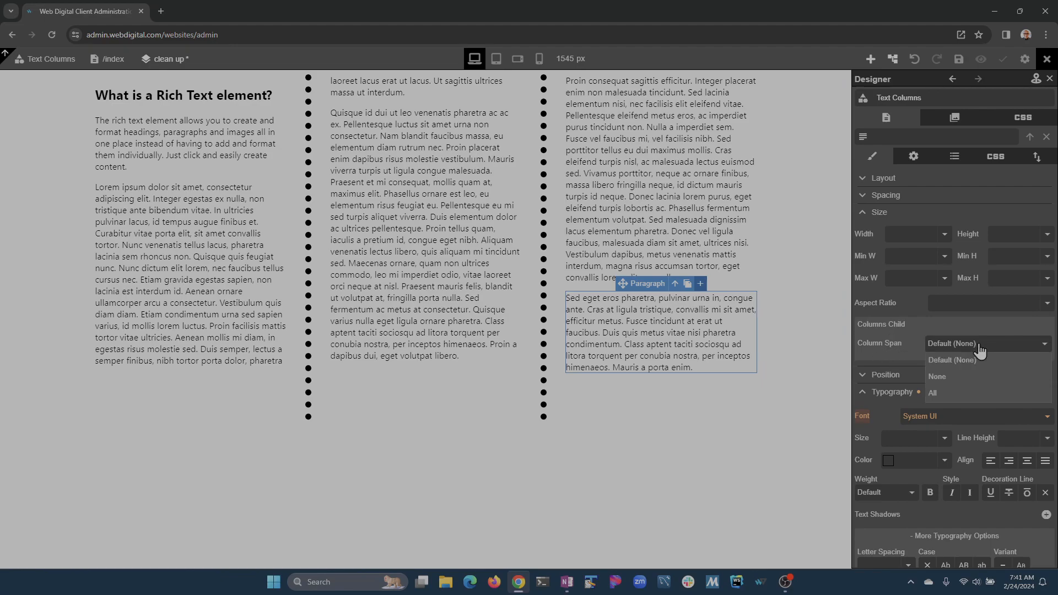
left_click(980, 393)
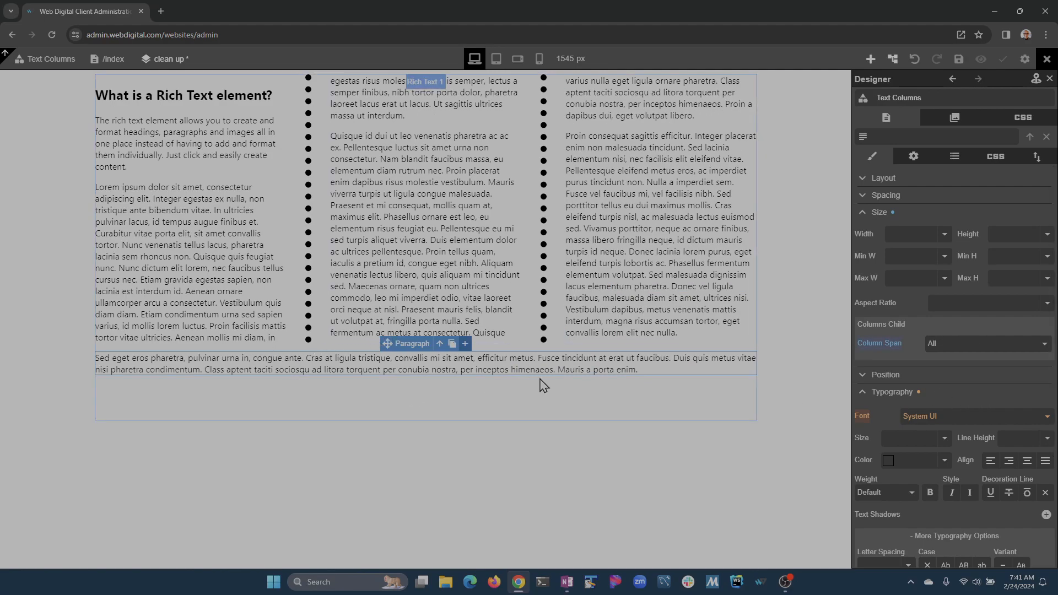
left_click(990, 343)
left_click(992, 366)
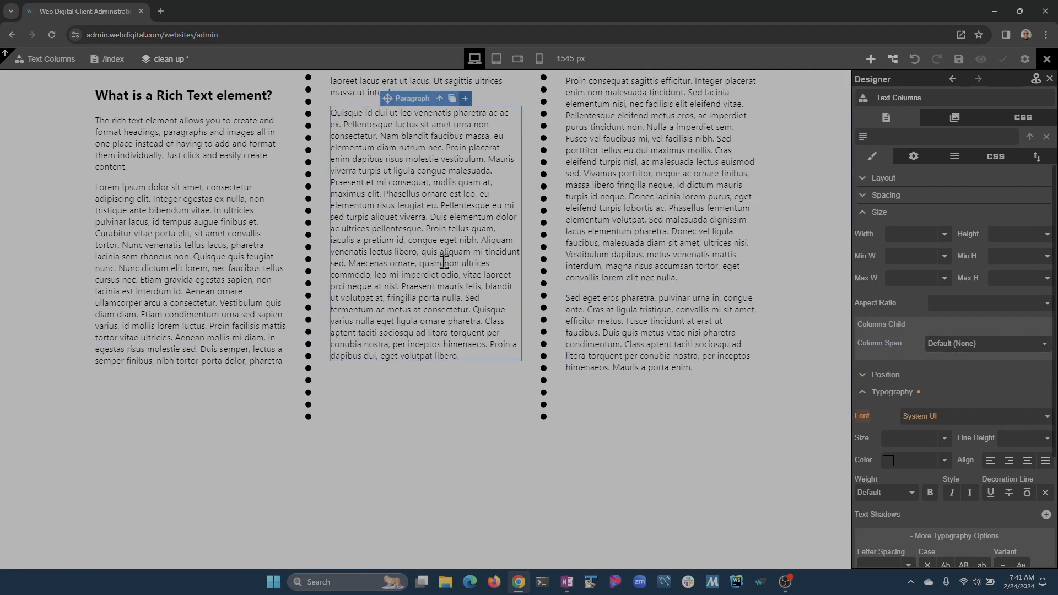
Try a column span of All on the "Quisque id dui" paragraph, then reset it to Default (None).
left_click(984, 344)
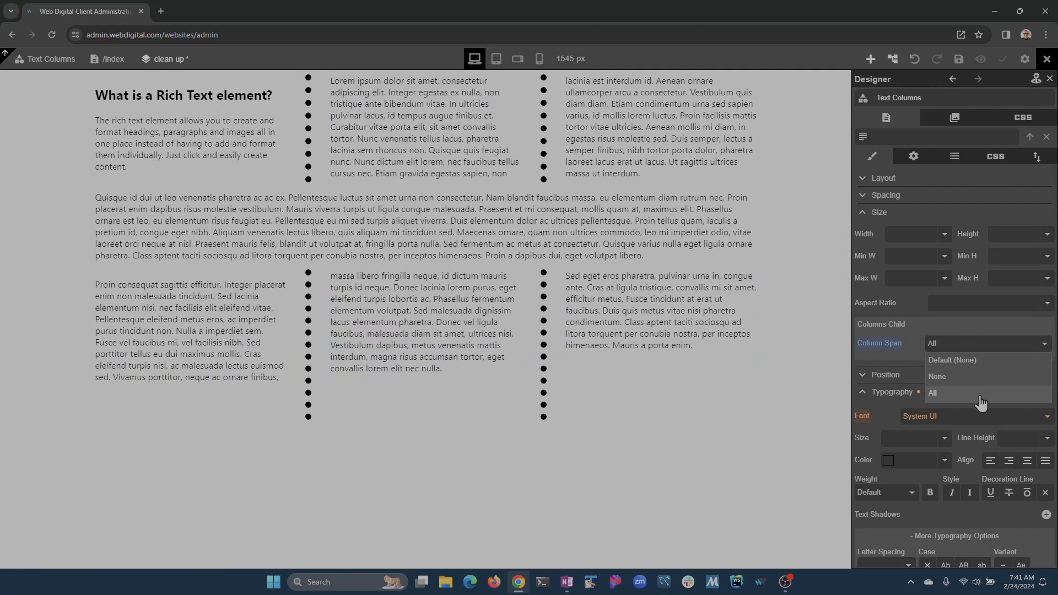
left_click(980, 394)
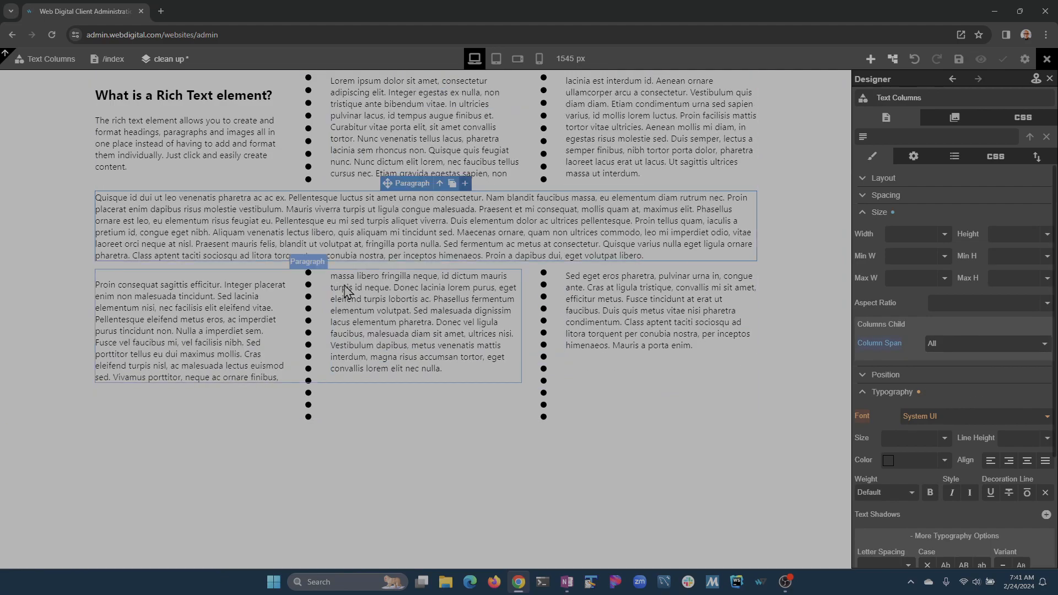
left_click(975, 345)
left_click(971, 366)
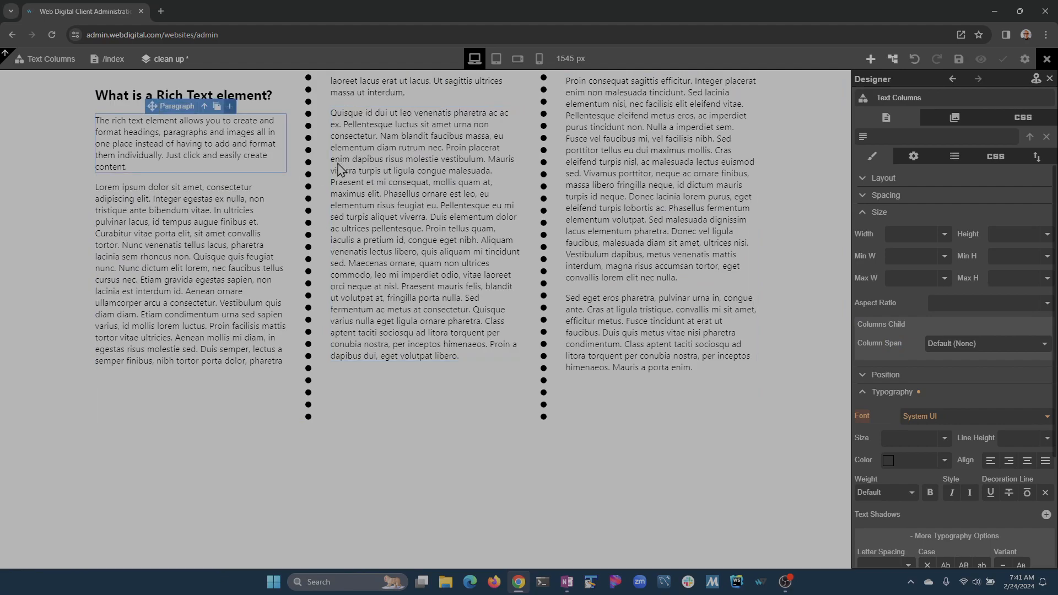
Set the column span of the first paragraph below the heading to All and save the changes.
left_click(949, 342)
left_click(980, 395)
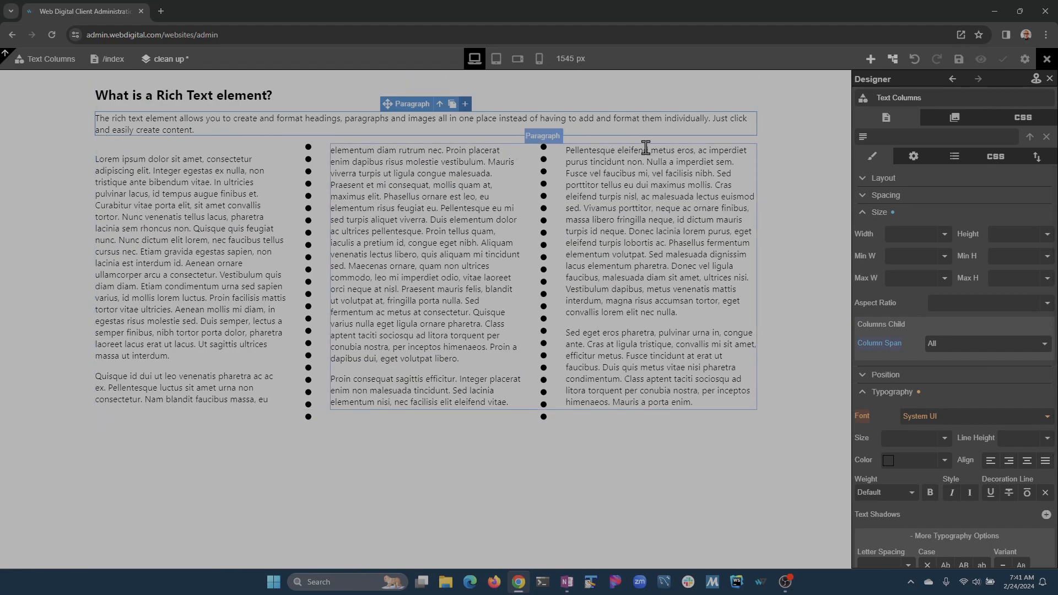
key("ctrl+s")
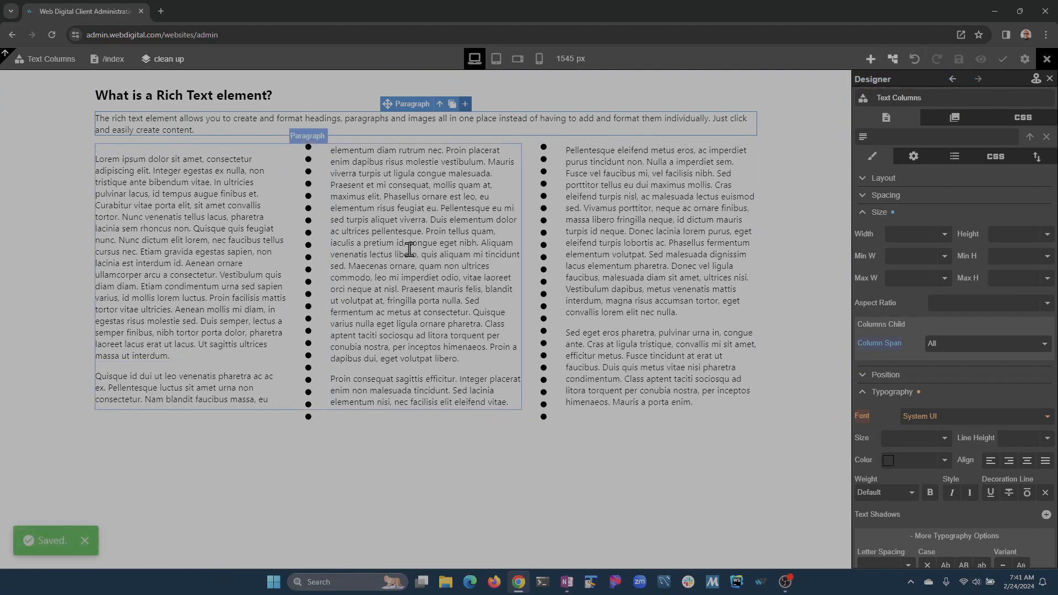